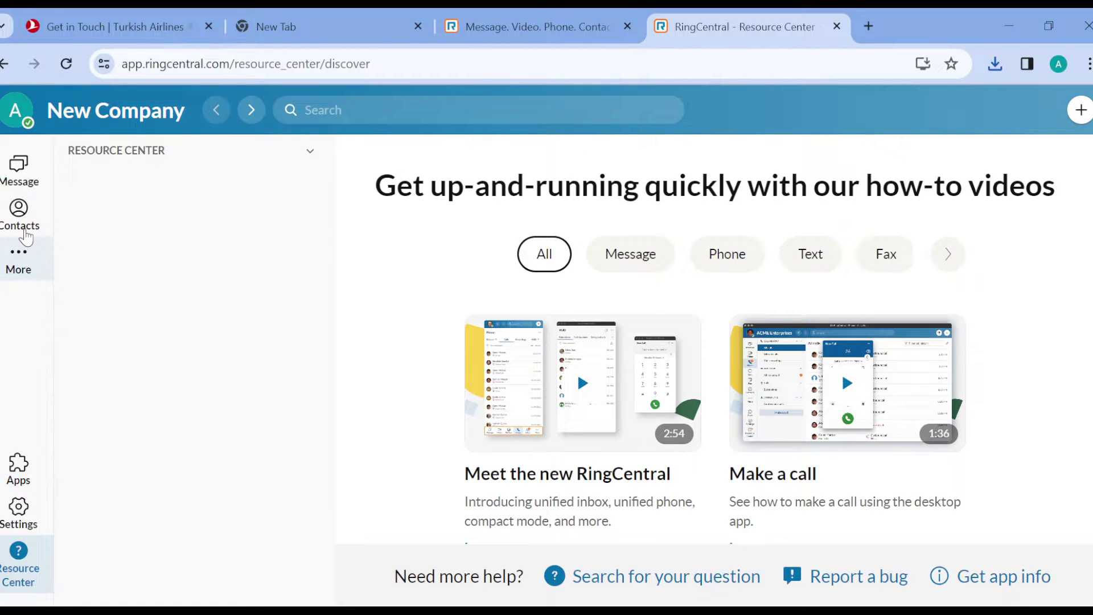
Step: Show the All contacts list, which holds only the account owner
{"action": "left_click", "coordinate": [18, 213]}
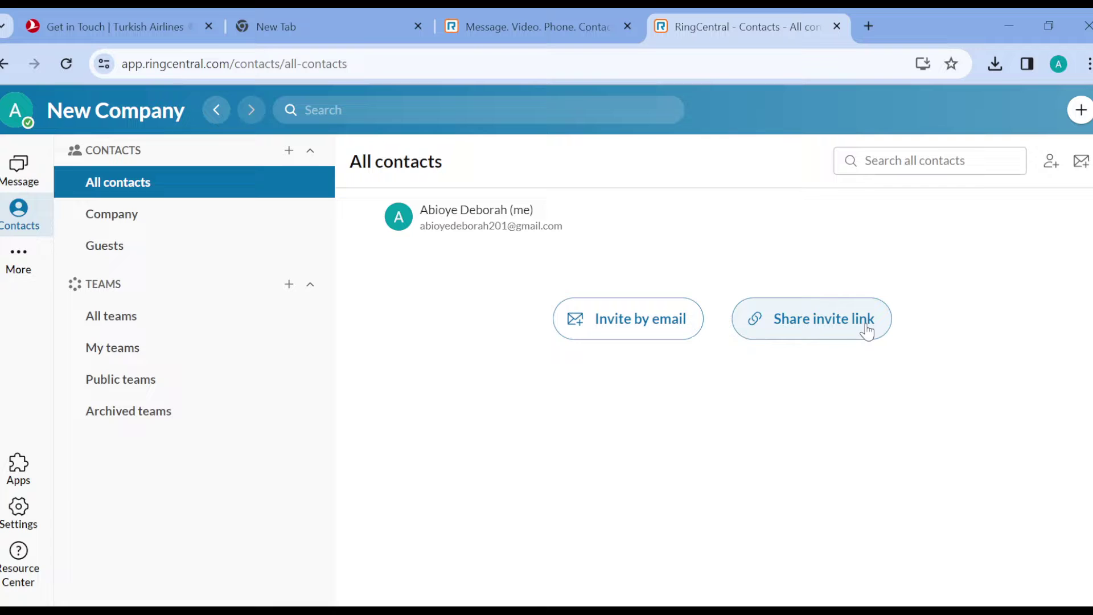
{"action": "left_click", "coordinate": [658, 333]}
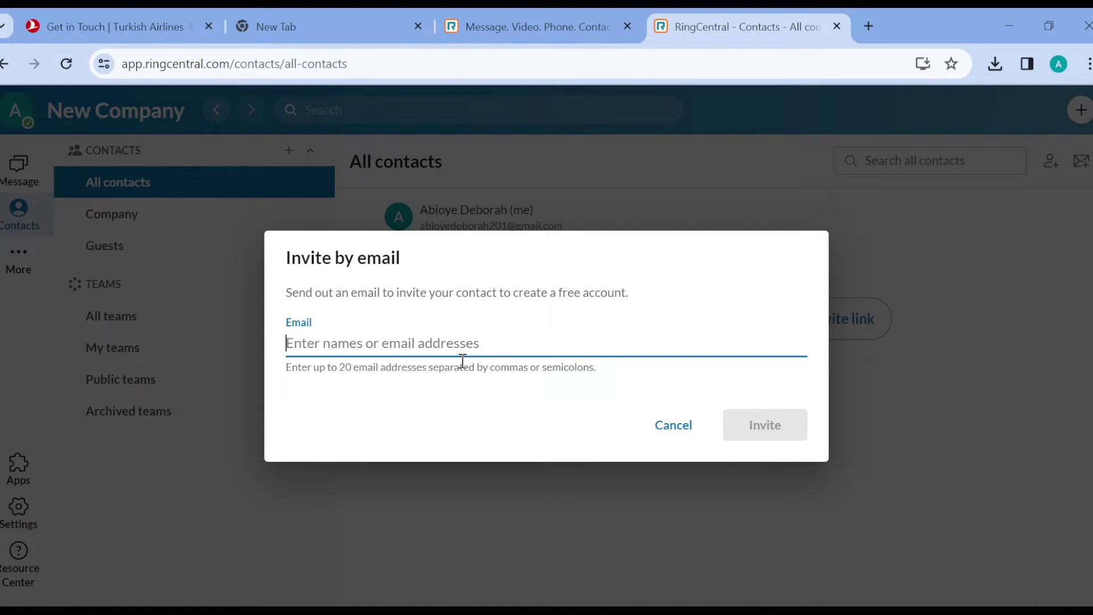
{"action": "left_click", "coordinate": [673, 424]}
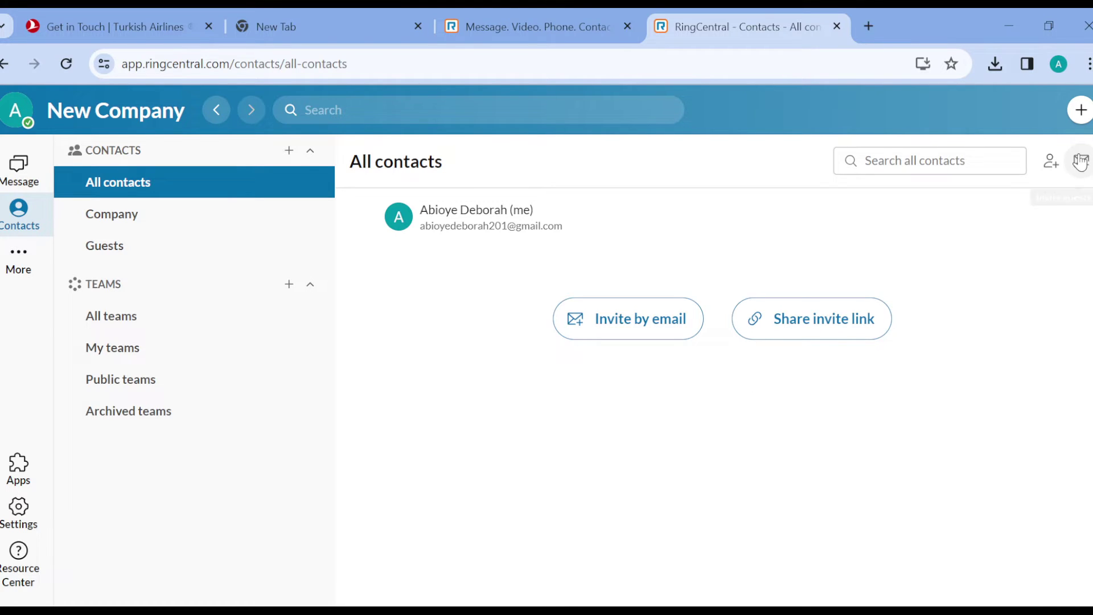
{"action": "left_click", "coordinate": [1050, 162]}
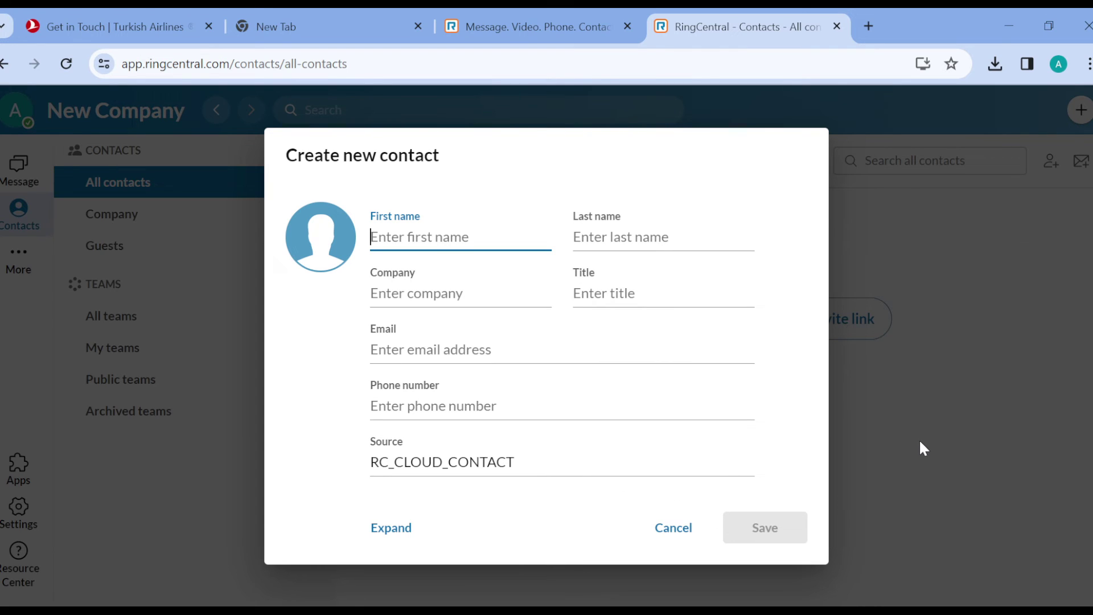
{"action": "left_click", "coordinate": [672, 528]}
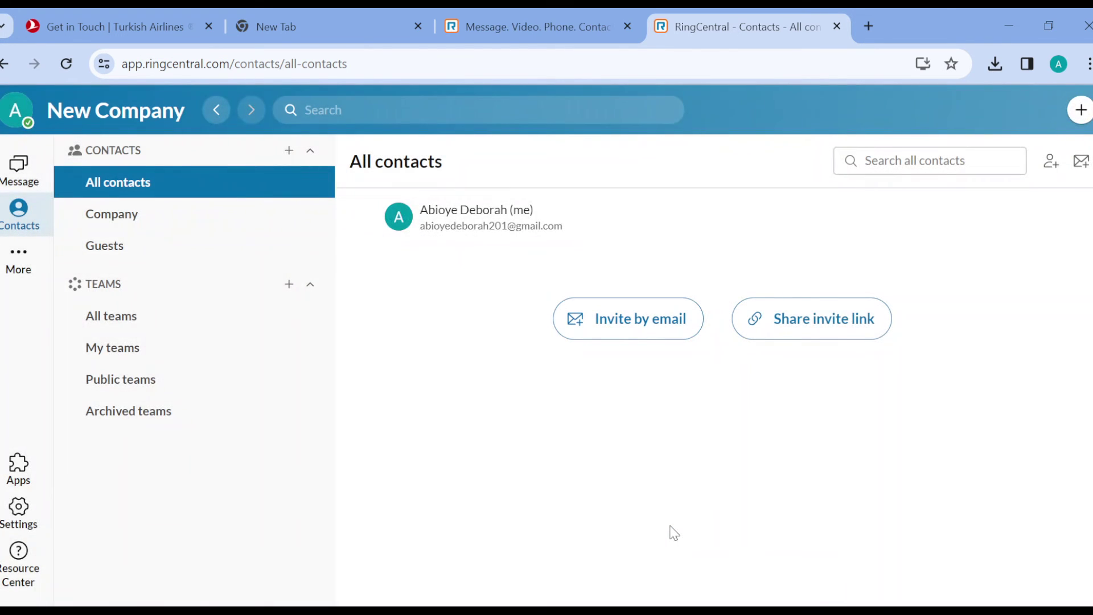